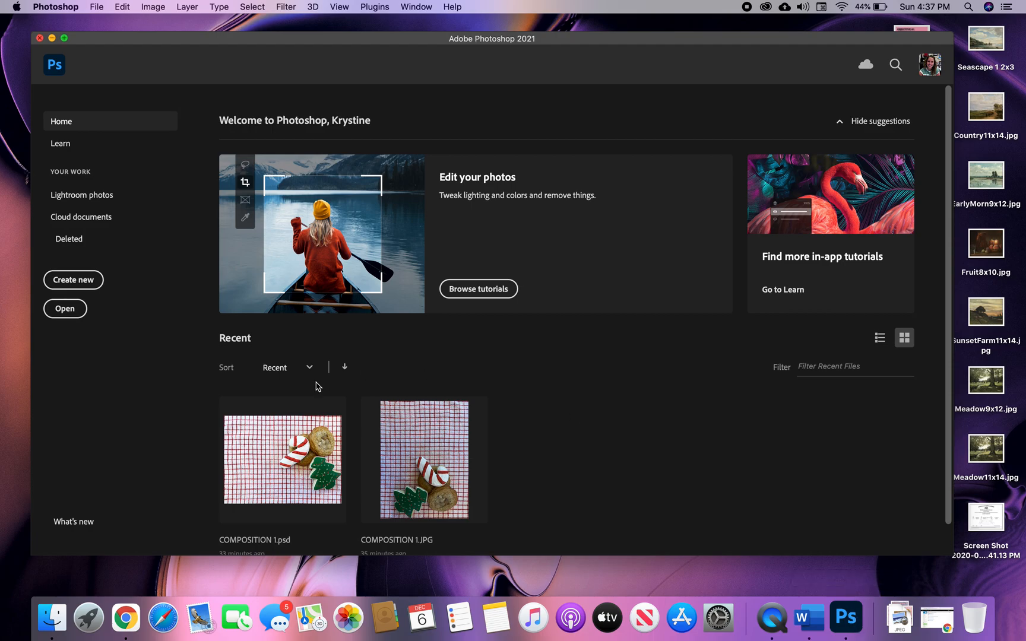
Open the COMPOSITION 1 image from the Downloads folder
{"action": "left_click", "coordinate": [74, 311]}
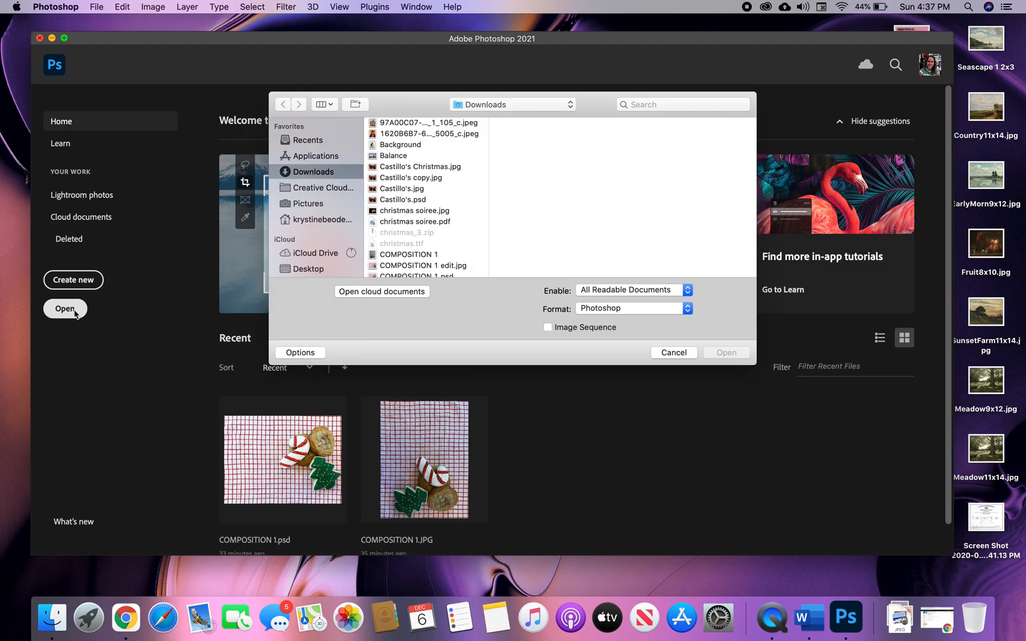
{"action": "left_click", "coordinate": [423, 254]}
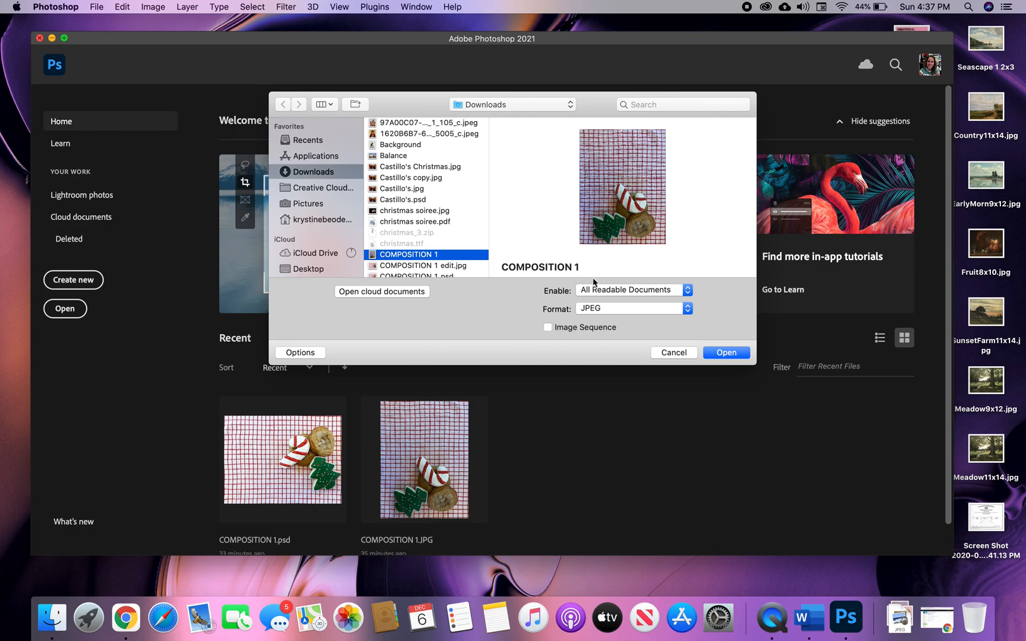
{"action": "left_click", "coordinate": [730, 356]}
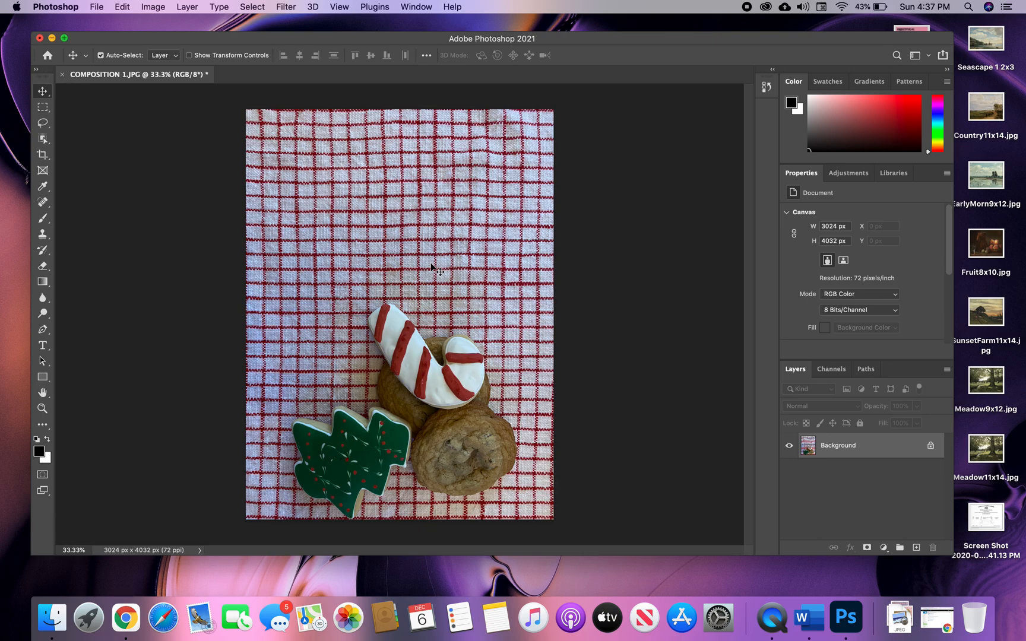
Resize the image using the 8 x 10 in 300 dpi fit preset
{"action": "left_click", "coordinate": [154, 7]}
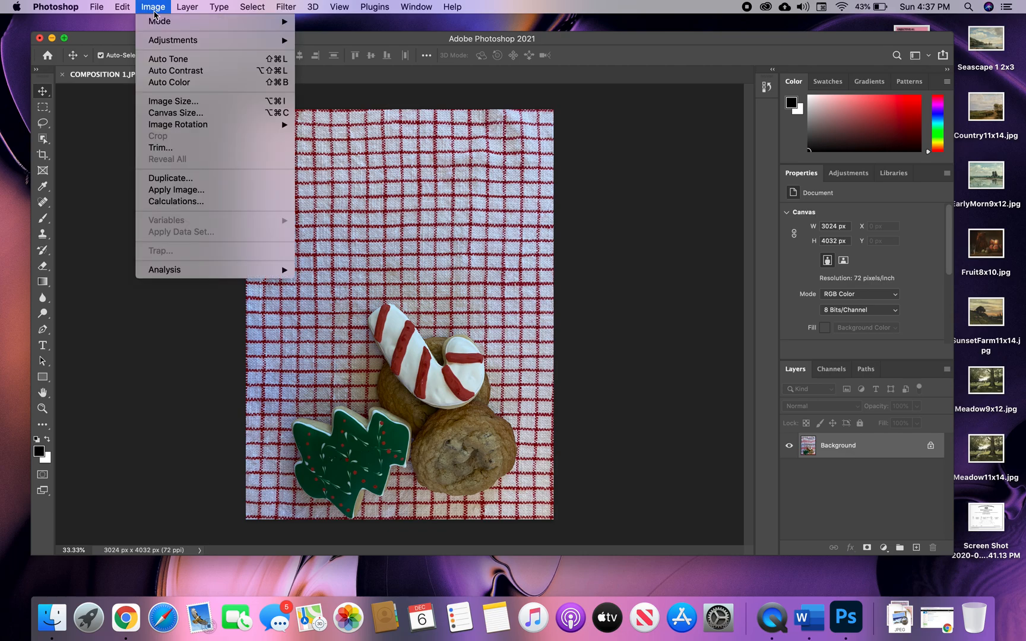
{"action": "left_click", "coordinate": [204, 101]}
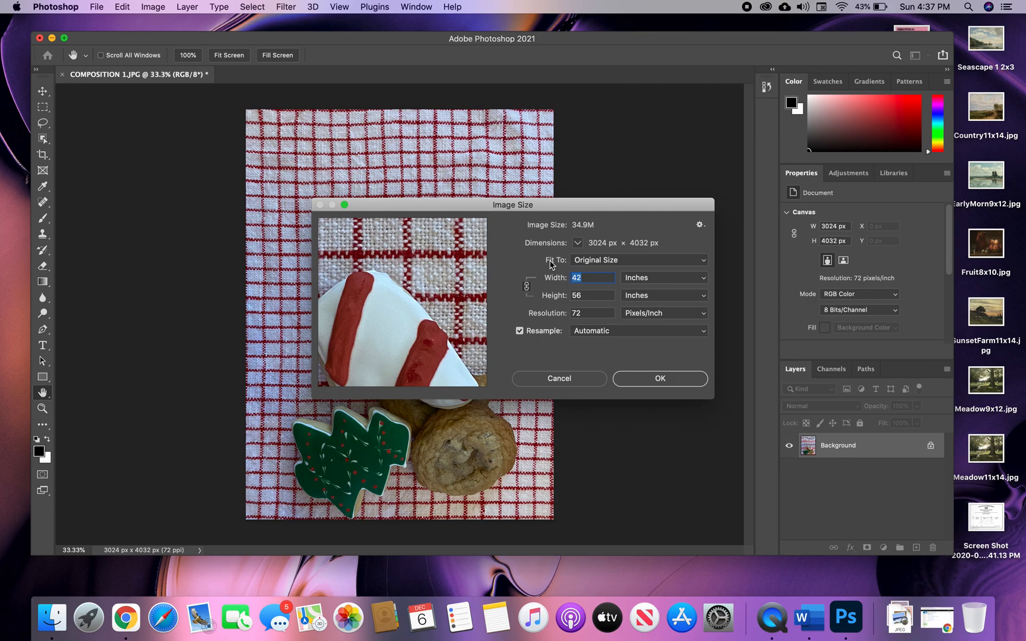
{"action": "left_click", "coordinate": [633, 263]}
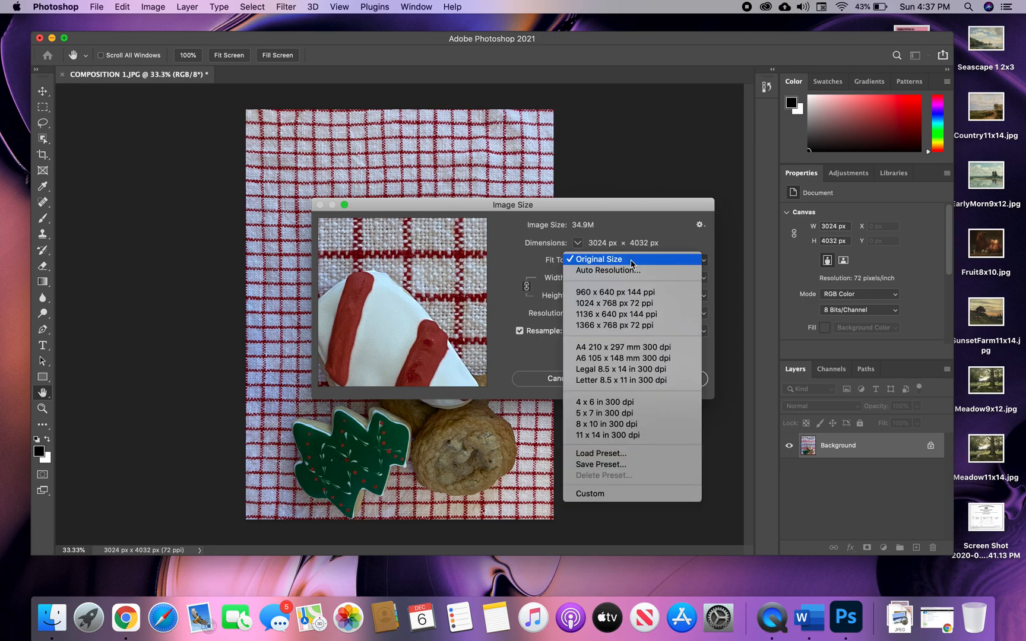
{"action": "left_click", "coordinate": [629, 427]}
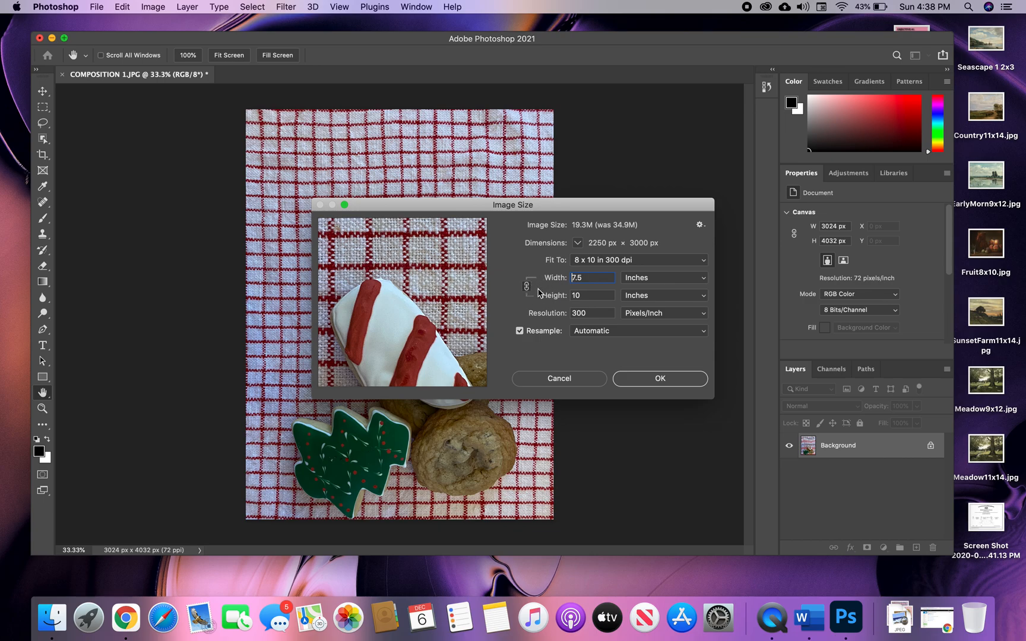
{"action": "left_click", "coordinate": [668, 384]}
{"action": "key", "text": "v"}
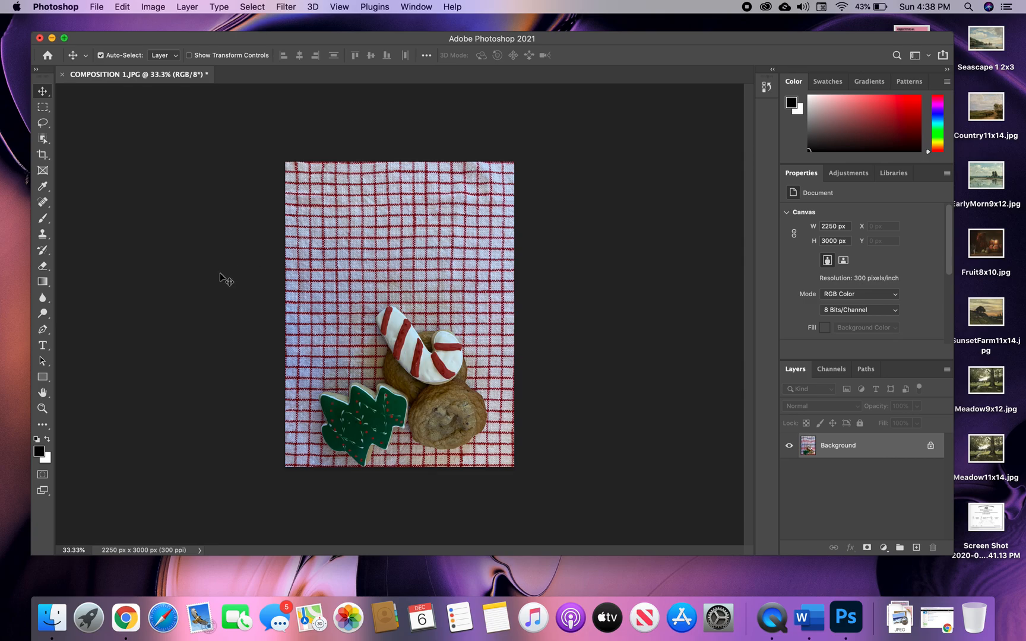
Rotate the whole image 90° counter clockwise
{"action": "left_click", "coordinate": [164, 9]}
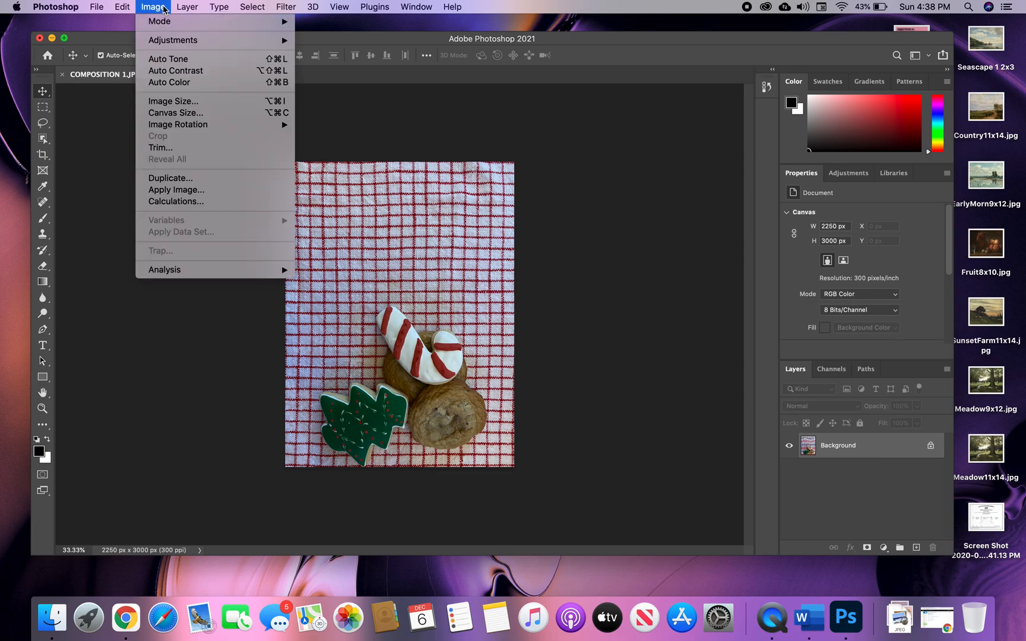
{"action": "mouse_move", "coordinate": [225, 128]}
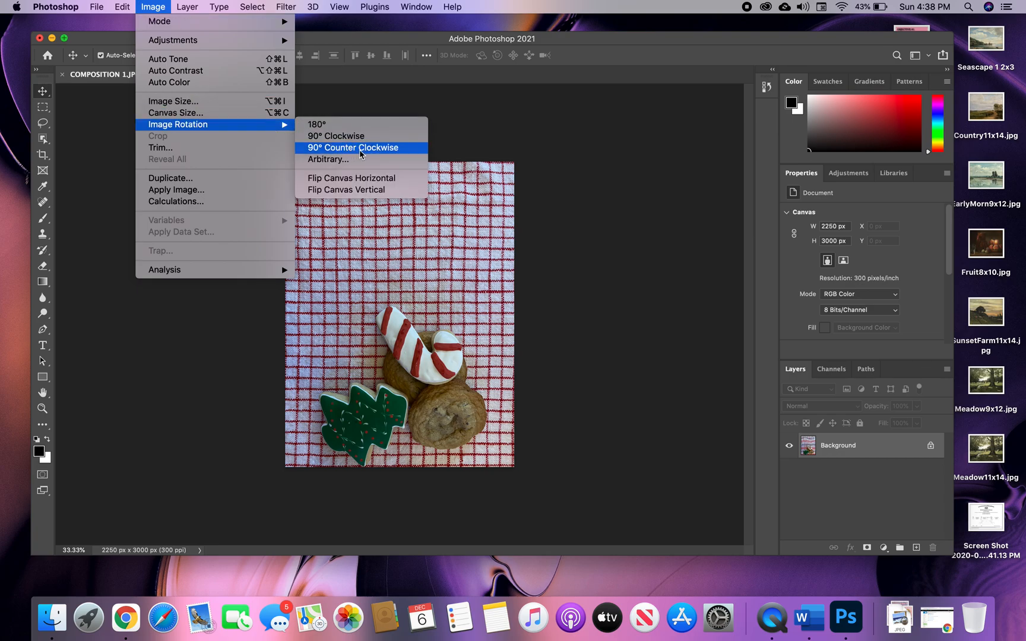
{"action": "left_click", "coordinate": [414, 148]}
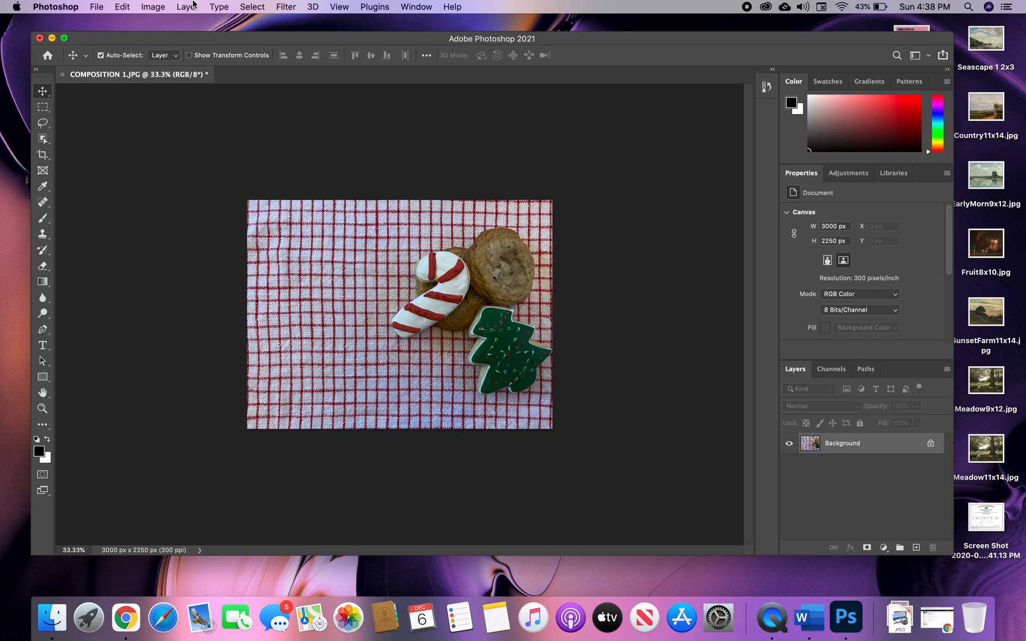
Add a Brightness/Contrast adjustment layer with brightness 50 and contrast 15
{"action": "left_click", "coordinate": [195, 6]}
{"action": "mouse_move", "coordinate": [273, 174]}
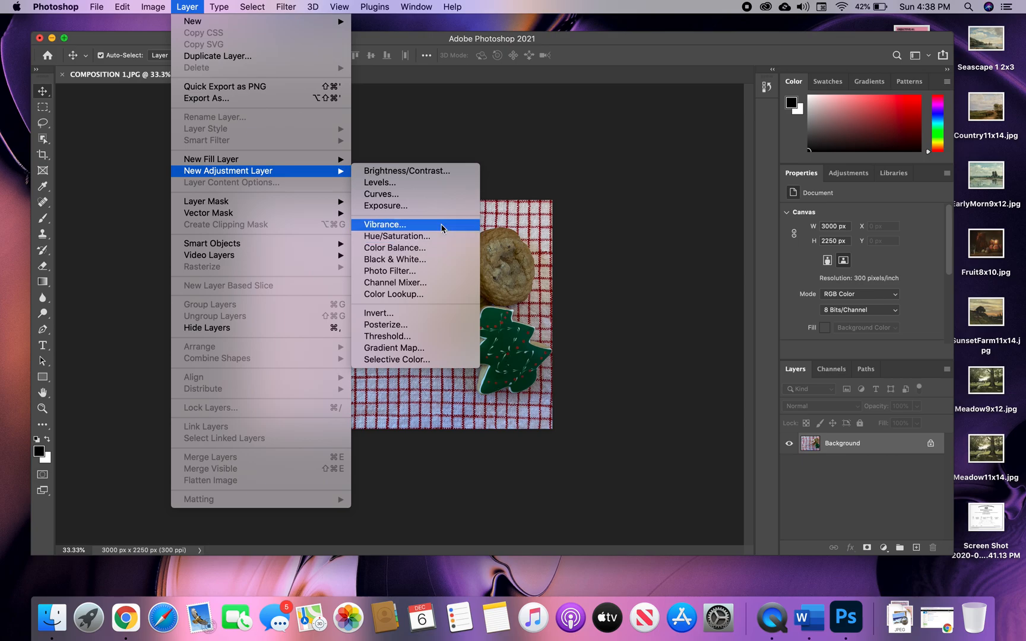
{"action": "left_click", "coordinate": [453, 175]}
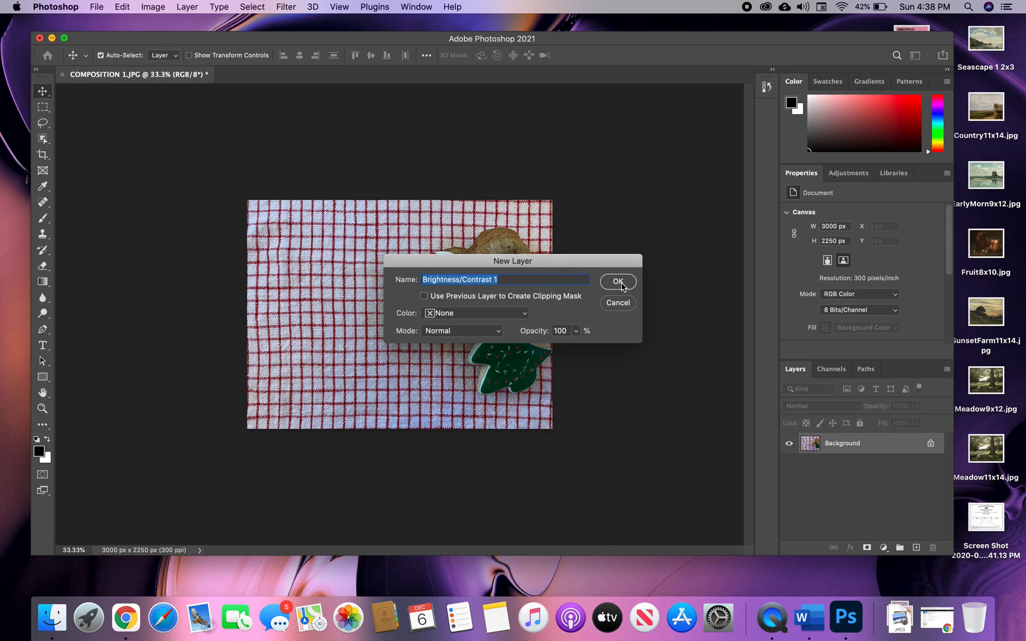
{"action": "left_click", "coordinate": [621, 284]}
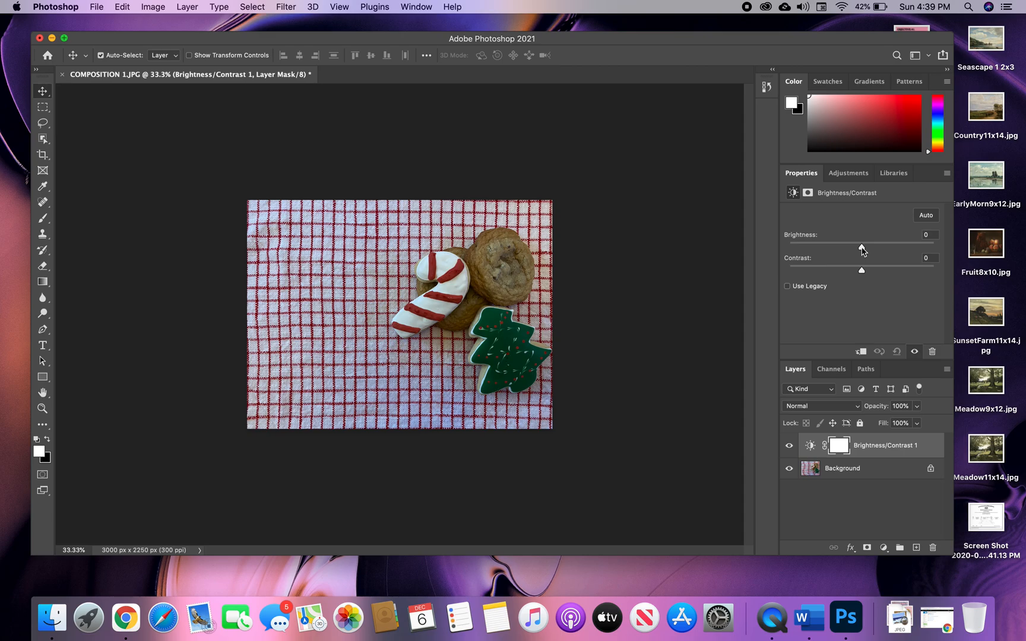
{"action": "left_click_drag", "start_coordinate": [862, 248], "coordinate": [872, 279]}
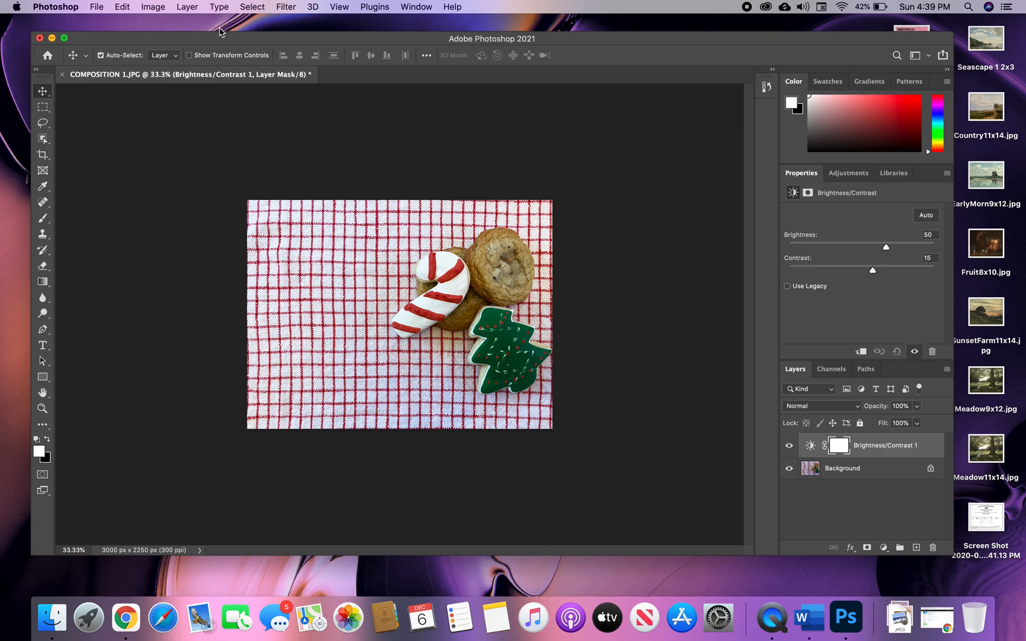
Add a Curves adjustment layer and raise the middle of the RGB curve slightly to brighten the photo
{"action": "left_click", "coordinate": [191, 8]}
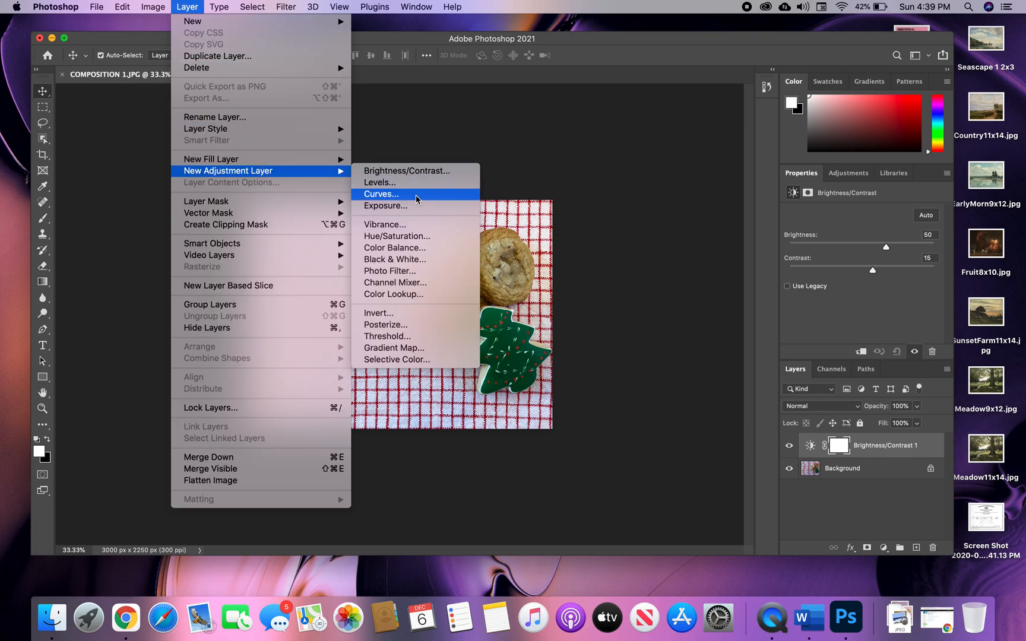
{"action": "left_click", "coordinate": [417, 198]}
{"action": "left_click", "coordinate": [617, 285]}
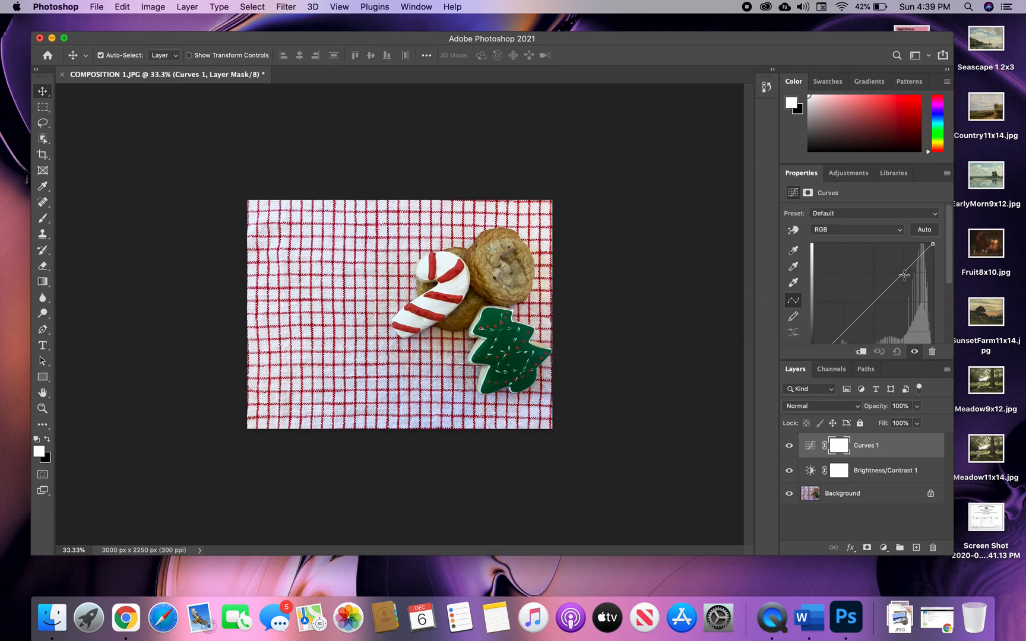
{"action": "mouse_move", "coordinate": [878, 298]}
{"action": "left_mouse_down"}
{"action": "mouse_move", "coordinate": [902, 318]}
{"action": "mouse_move", "coordinate": [858, 274]}
{"action": "mouse_move", "coordinate": [882, 268]}
{"action": "mouse_move", "coordinate": [866, 310]}
{"action": "mouse_move", "coordinate": [882, 280]}
{"action": "left_mouse_up"}
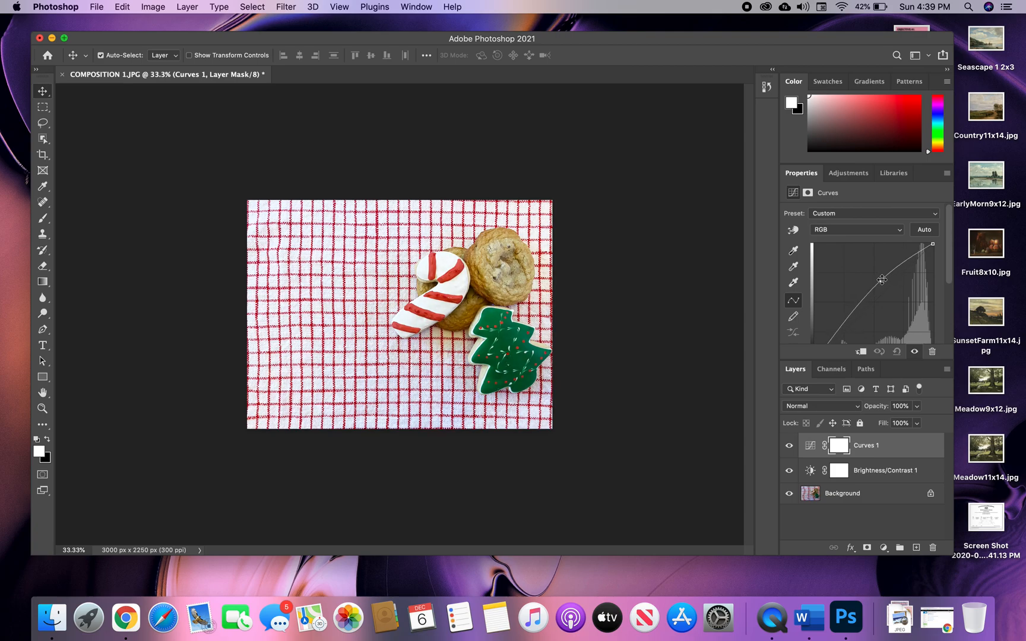
Try a Levels adjustment layer with input levels 48, 1.10 and 217, and delete that layer
{"action": "left_click", "coordinate": [192, 9]}
{"action": "mouse_move", "coordinate": [248, 170]}
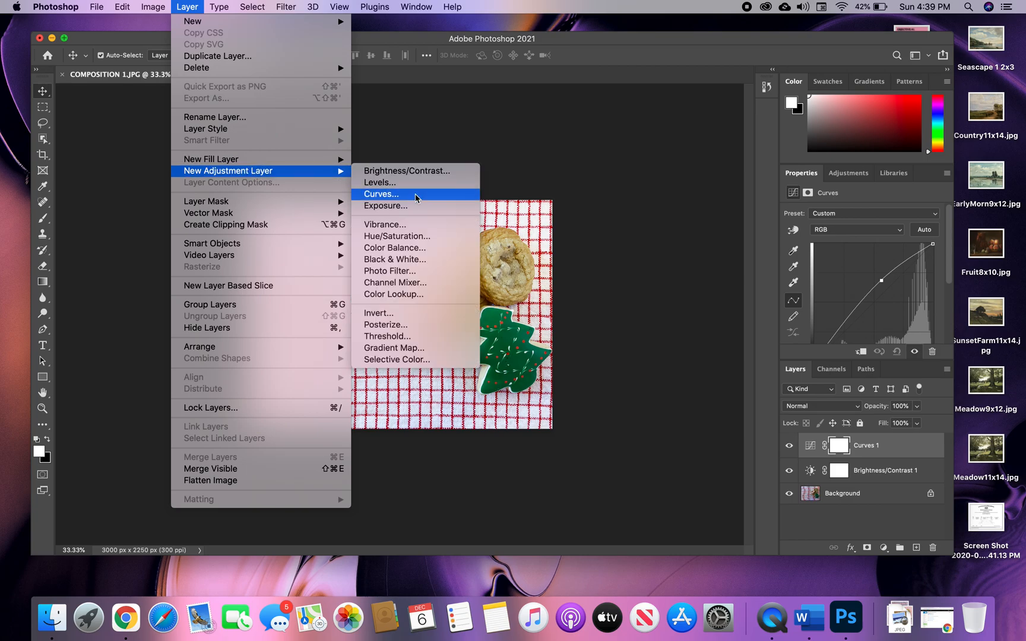
{"action": "left_click", "coordinate": [423, 185]}
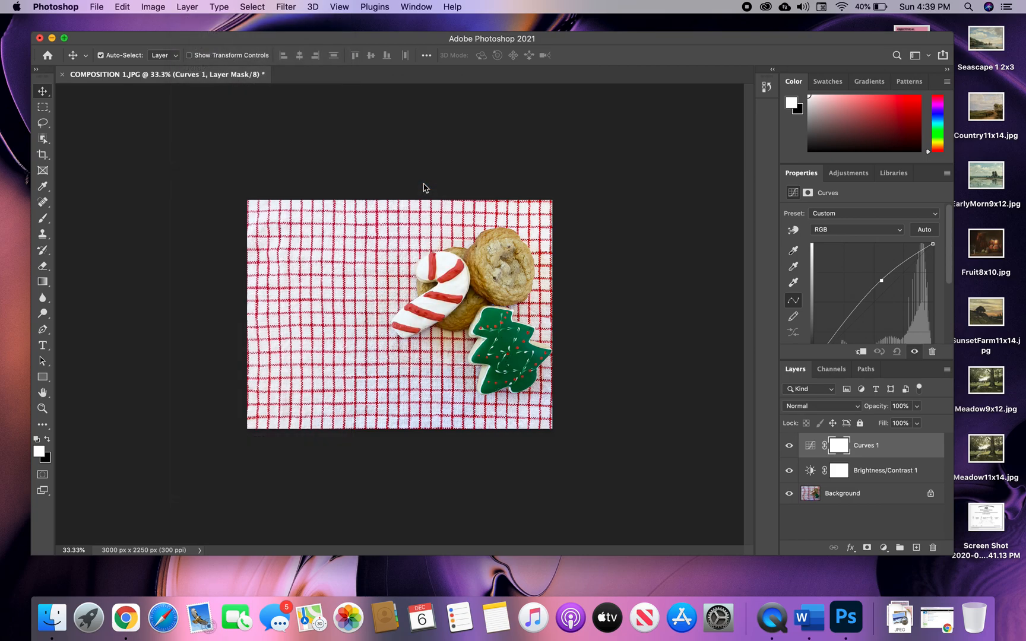
{"action": "left_click", "coordinate": [617, 283]}
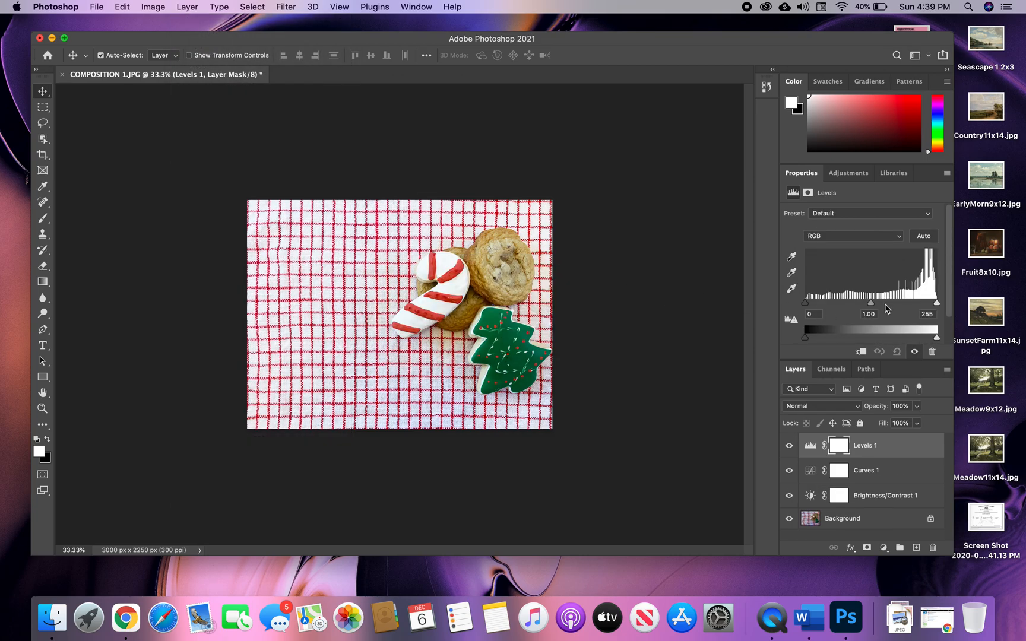
{"action": "left_click_drag", "start_coordinate": [871, 304], "coordinate": [867, 304]}
{"action": "left_click_drag", "start_coordinate": [936, 305], "coordinate": [917, 304]}
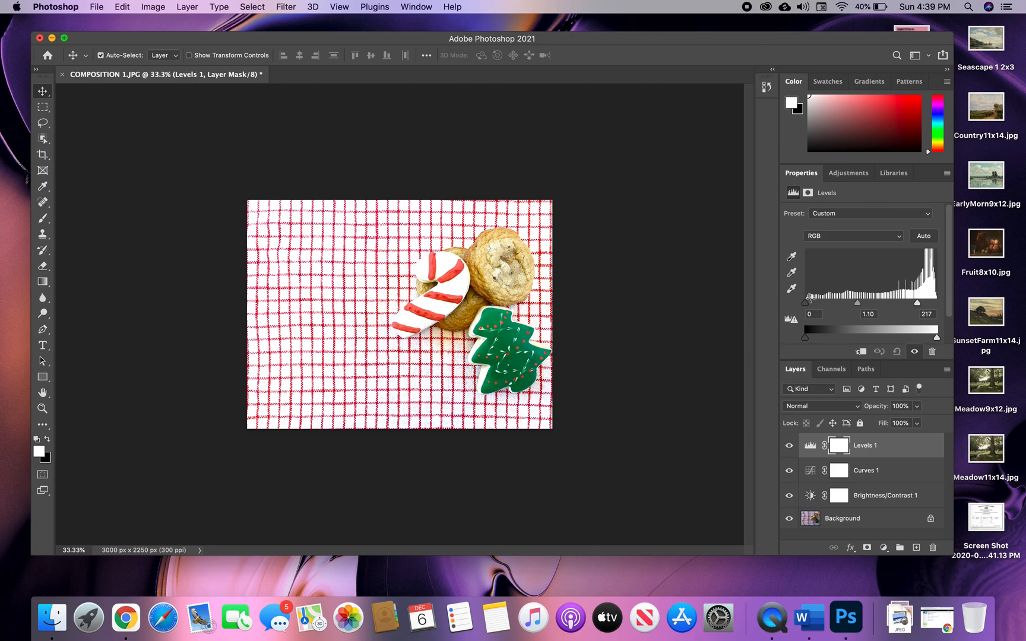
{"action": "left_click_drag", "start_coordinate": [805, 304], "coordinate": [832, 307]}
{"action": "left_click", "coordinate": [887, 456]}
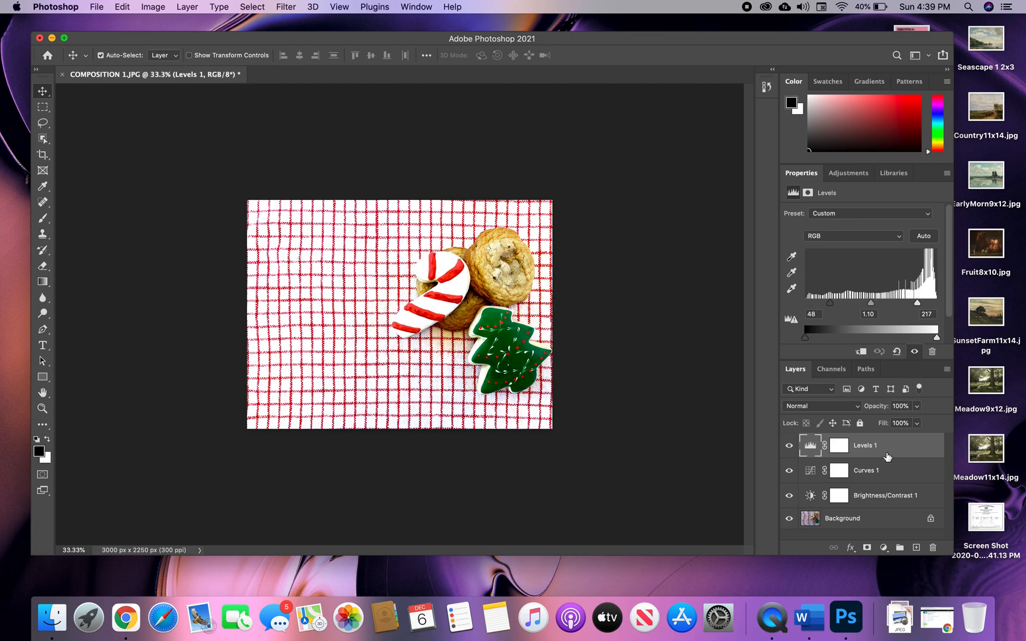
{"action": "key", "text": "BackSpace"}
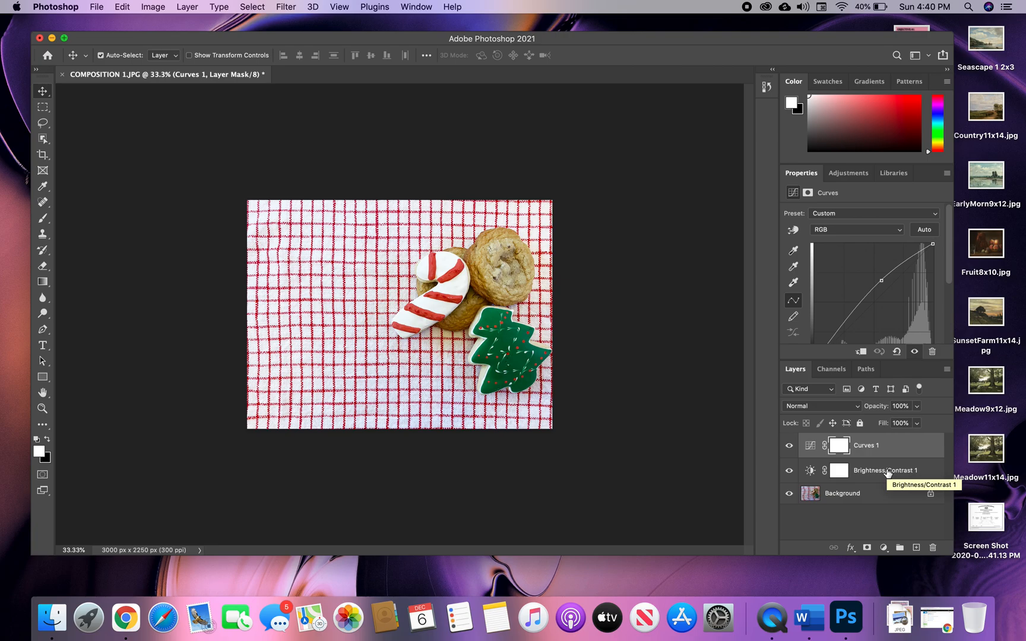
Save the layered document on the computer in Photoshop format as "COMPOSITION 1 edit.psd" in the Downloads folder
{"action": "left_click", "coordinate": [97, 6]}
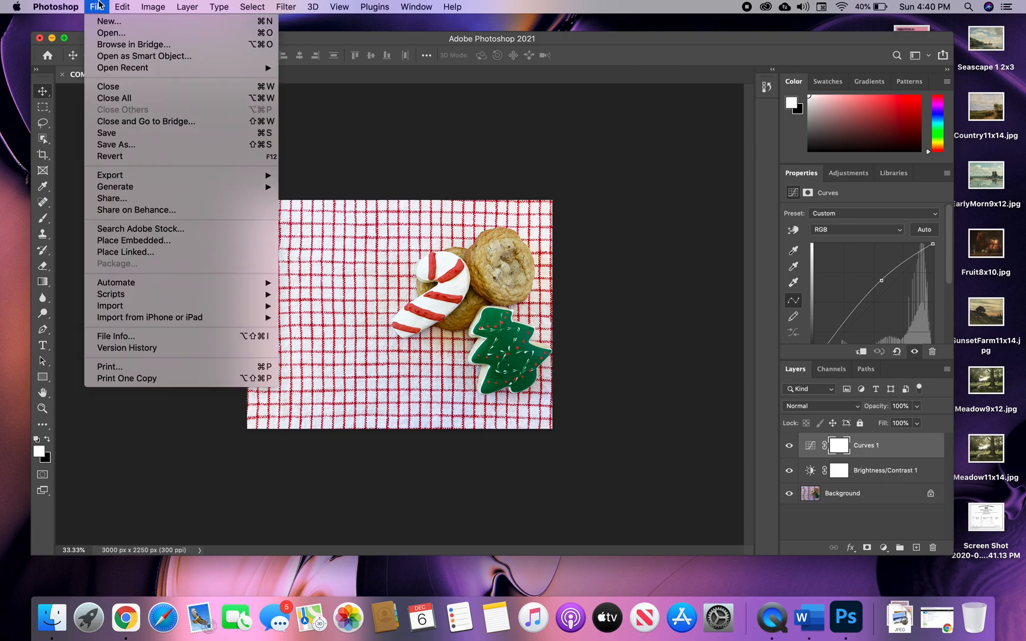
{"action": "left_click", "coordinate": [141, 148]}
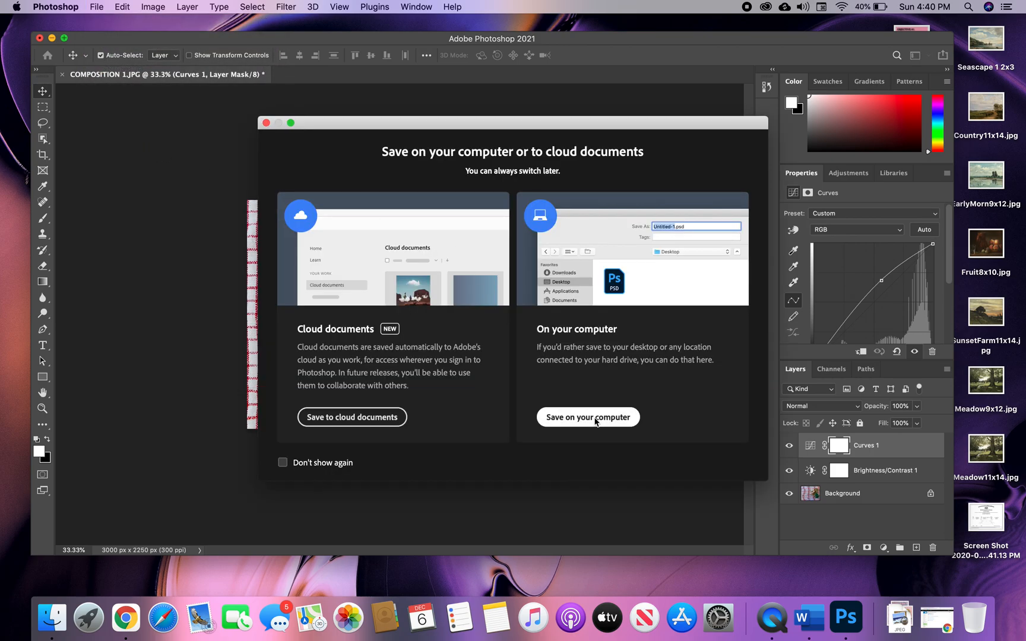
{"action": "left_click", "coordinate": [590, 418]}
{"action": "key", "text": "super+a"}
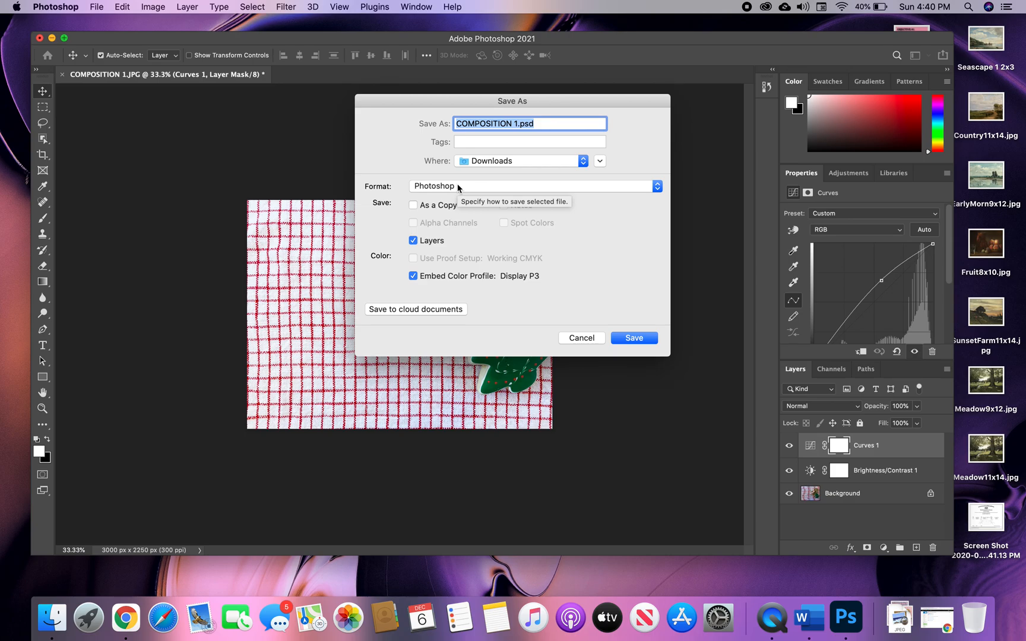
{"action": "left_click", "coordinate": [515, 123]}
{"action": "type", "text": "edit"}
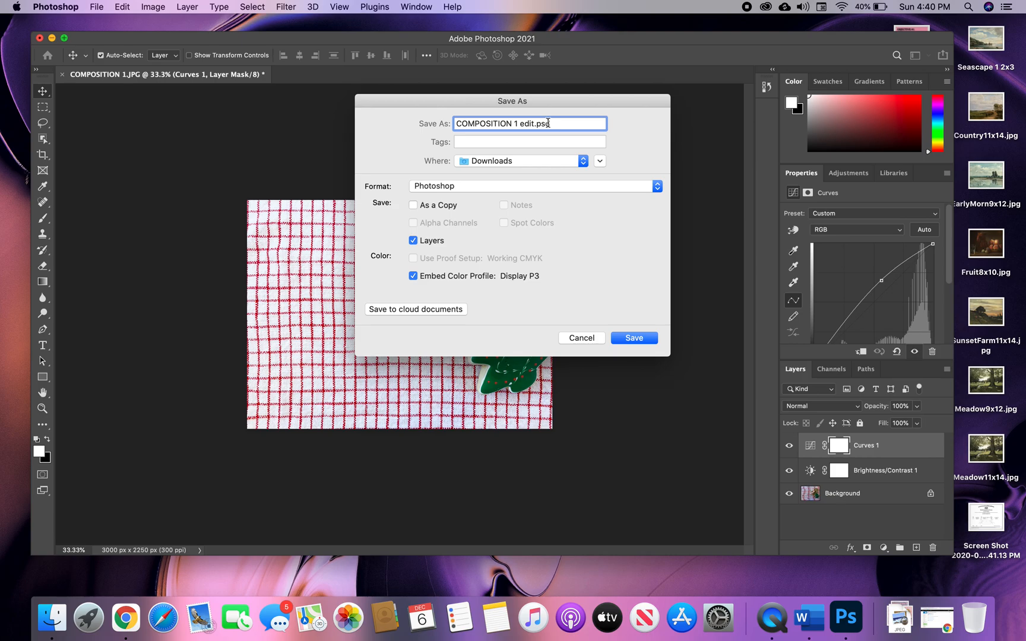
{"action": "left_click", "coordinate": [632, 338]}
{"action": "left_click", "coordinate": [661, 266]}
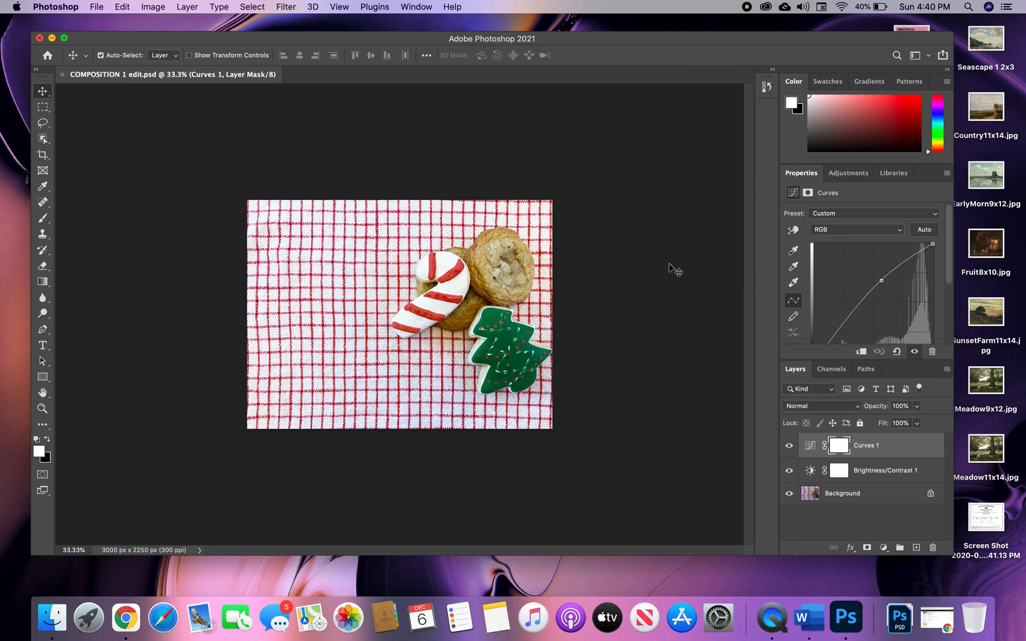
Save a JPEG copy as "COMPOSITION 1 edit.jpg" in Downloads at quality 8, Baseline ("Standard"), replacing the existing file
{"action": "left_click", "coordinate": [101, 9]}
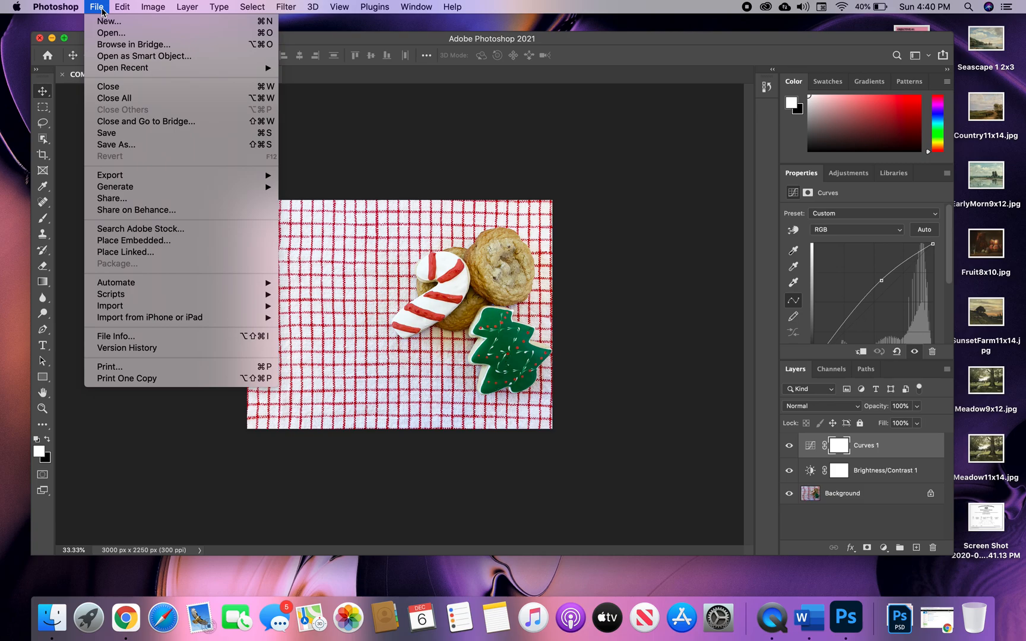
{"action": "left_click", "coordinate": [121, 146]}
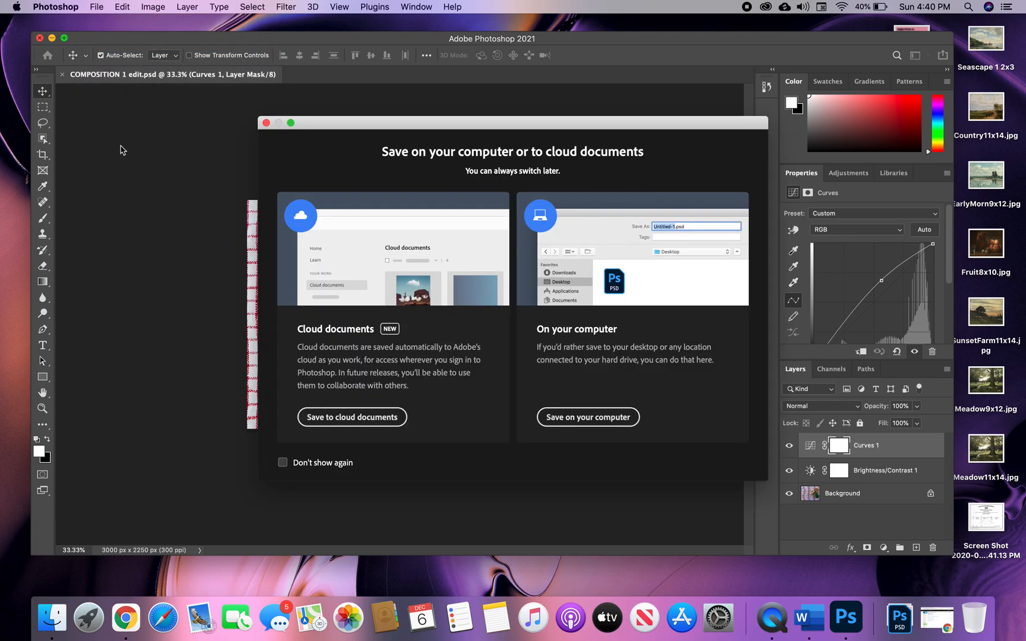
{"action": "left_click", "coordinate": [568, 419]}
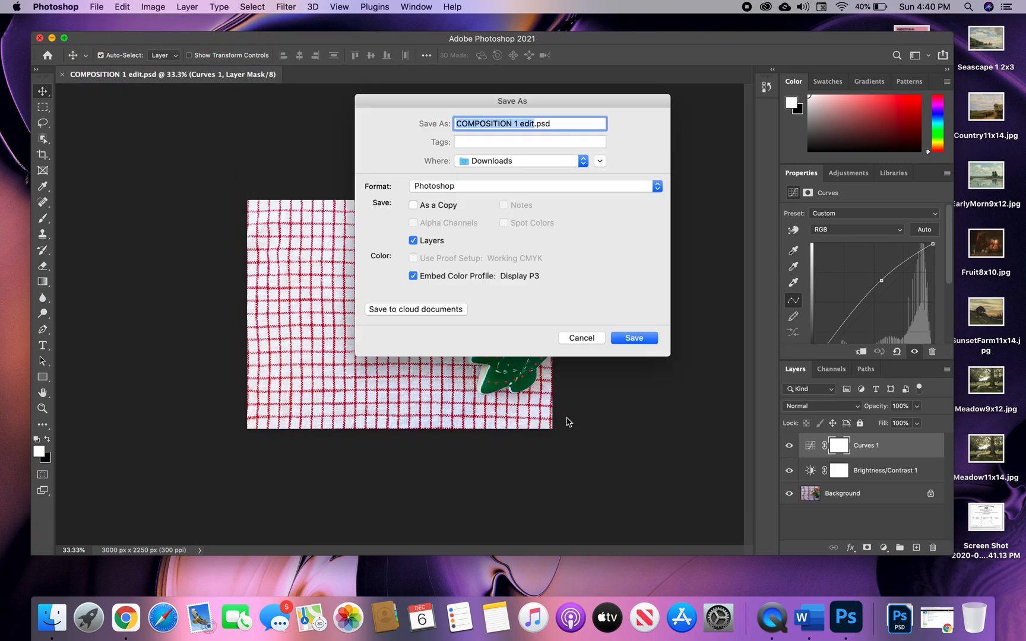
{"action": "key", "text": "super+a"}
{"action": "left_click", "coordinate": [433, 186]}
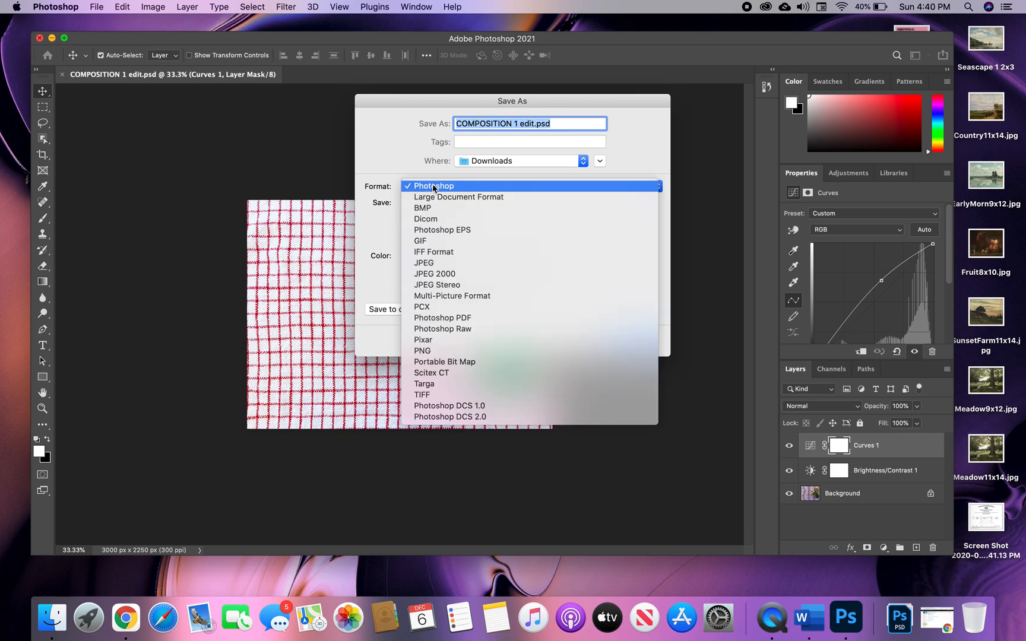
{"action": "left_click", "coordinate": [471, 263]}
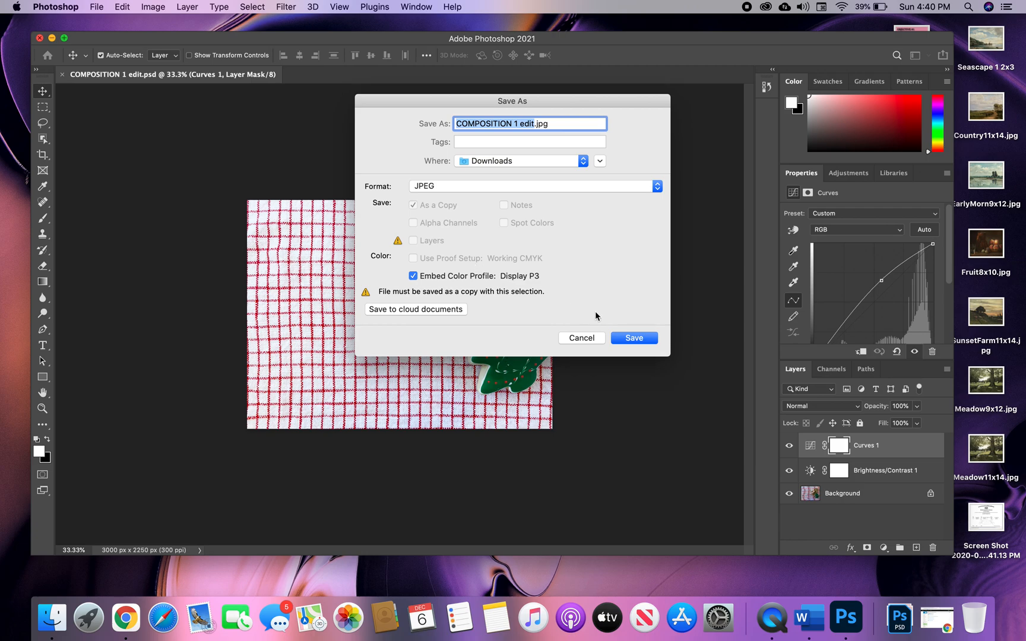
{"action": "left_click", "coordinate": [643, 343]}
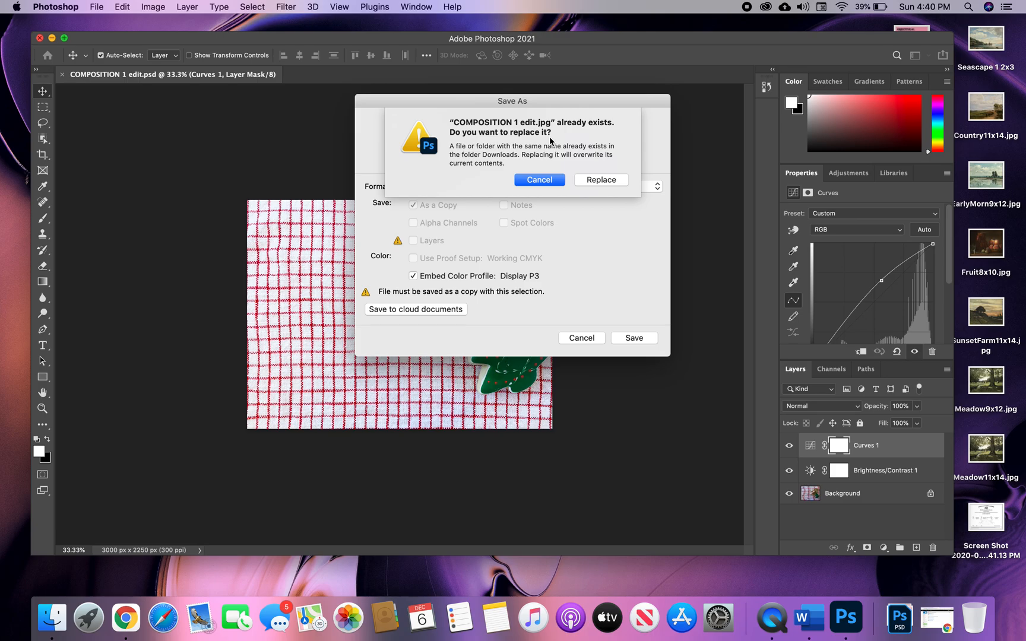
{"action": "left_click", "coordinate": [601, 179]}
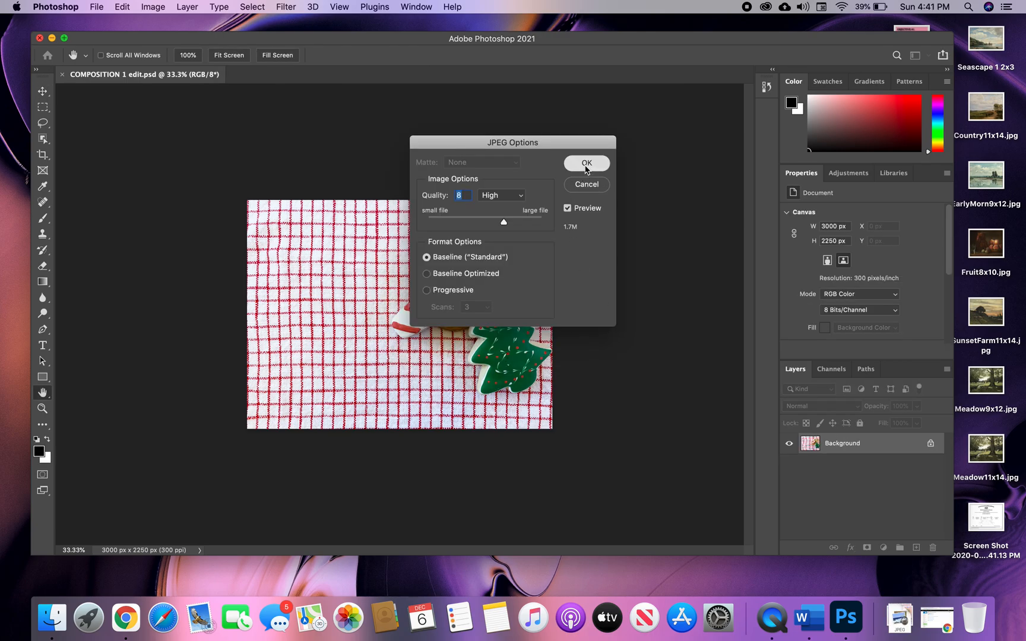
{"action": "left_click", "coordinate": [585, 164]}
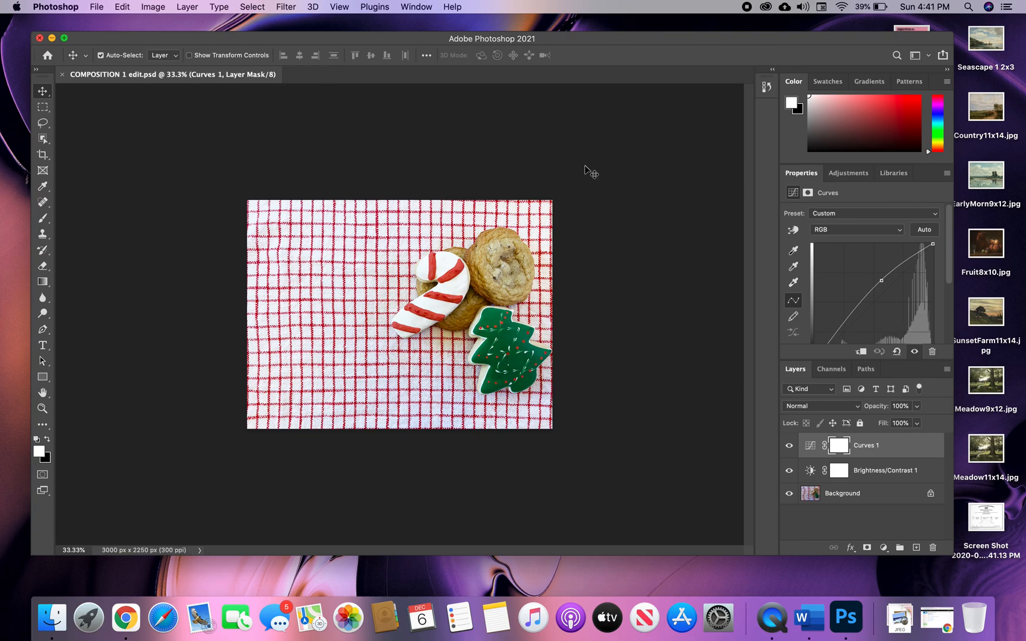